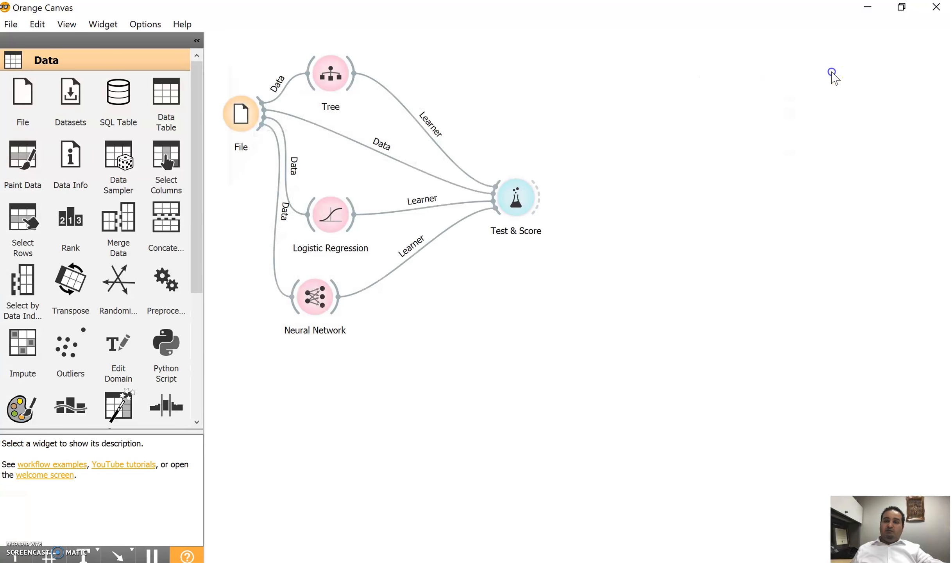
Add a Tree Viewer widget to the canvas and link the Tree widget's model output to it.
right_click(531, 70)
type("v")
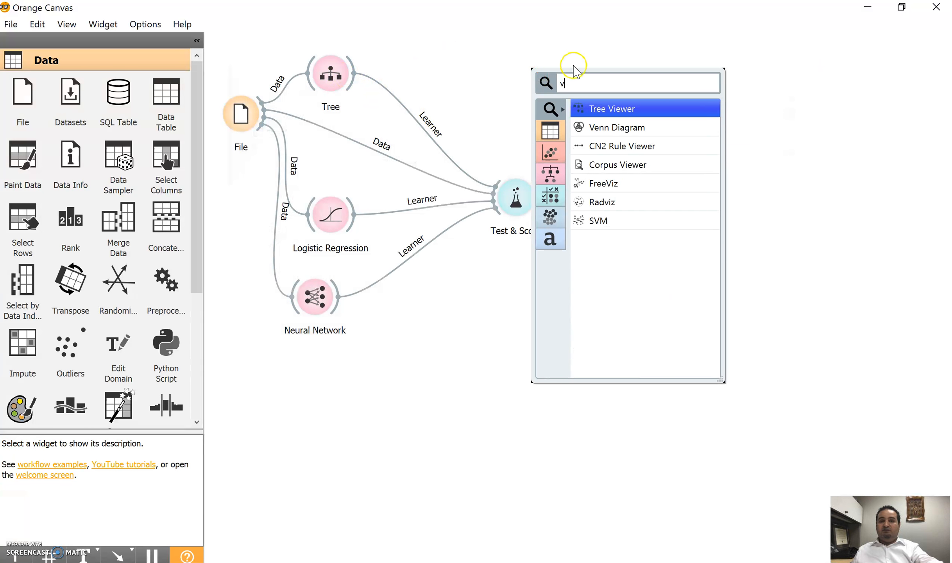
left_click(623, 105)
left_click_drag(353, 72, 530, 70)
Open the Tree Viewer and examine the split conditions on the low TobaccoIntakeLvL and AgeRange branches.
double_click(531, 71)
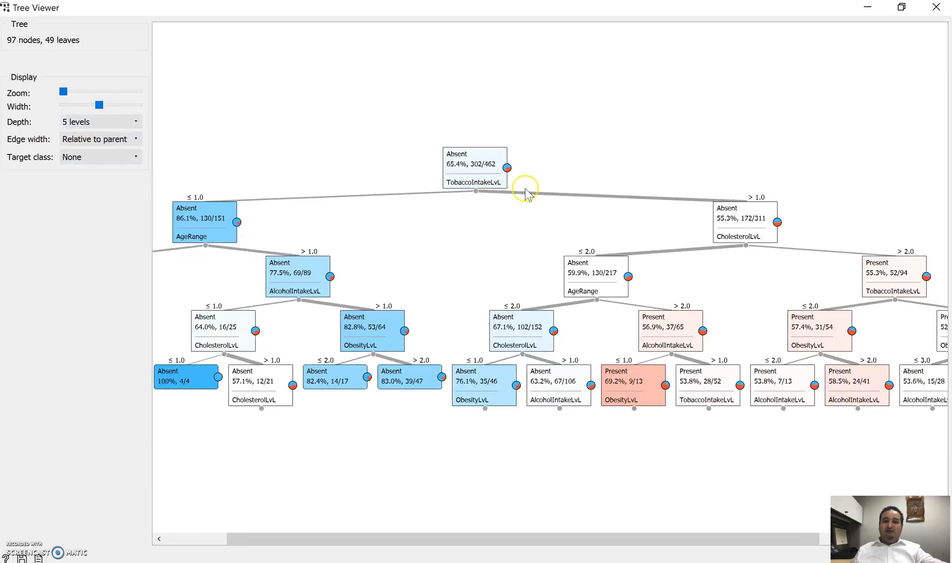
left_click_drag(631, 539, 569, 538)
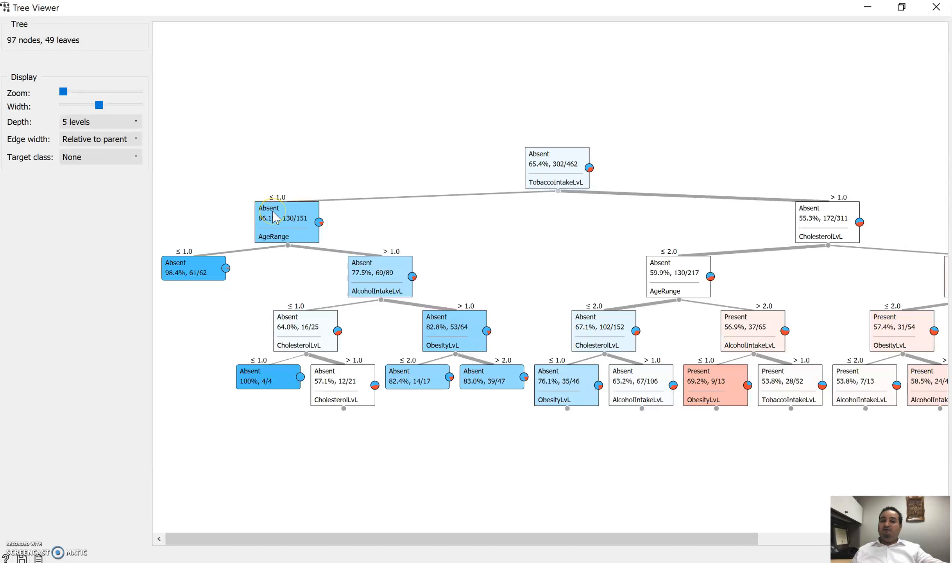
mouse_move(275, 217)
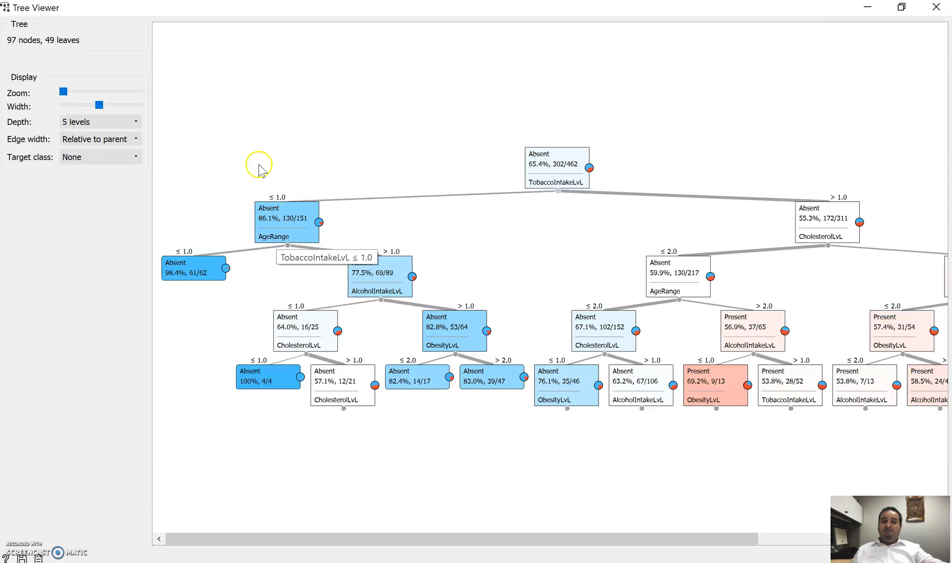
mouse_move(261, 248)
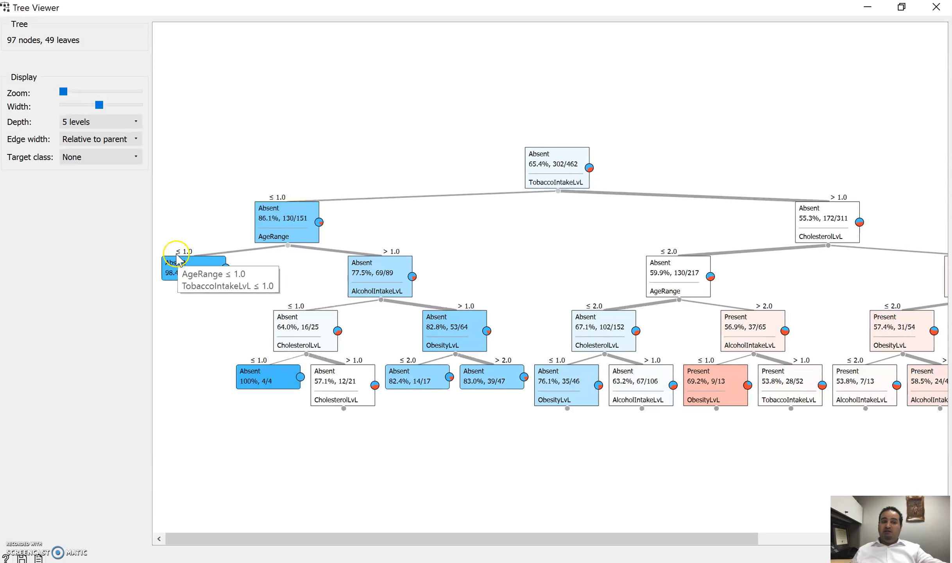
mouse_move(189, 277)
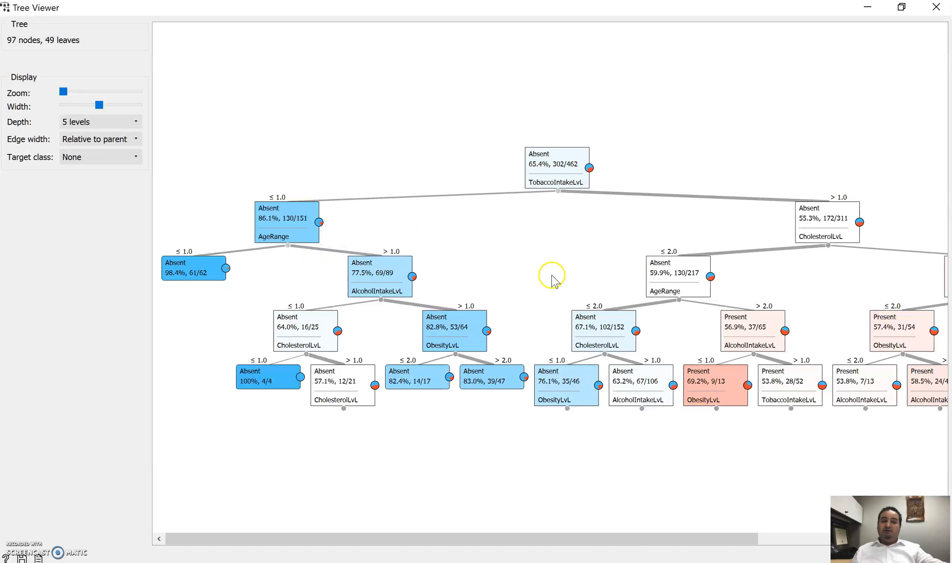
left_click(937, 7)
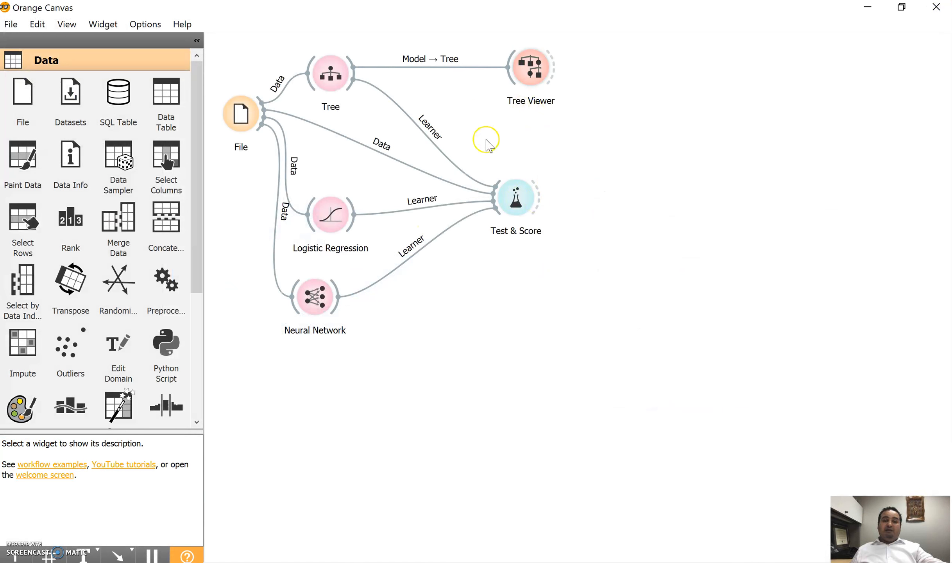
Check the project instructions for deploying the model and add a Predictions widget below Test & Score.
left_click_drag(197, 161, 208, 305)
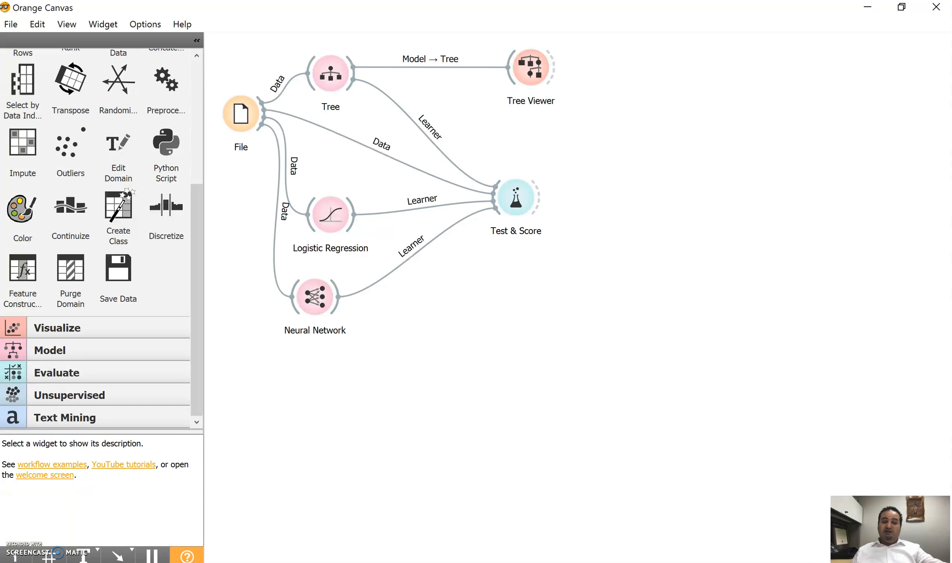
key("alt+Tab")
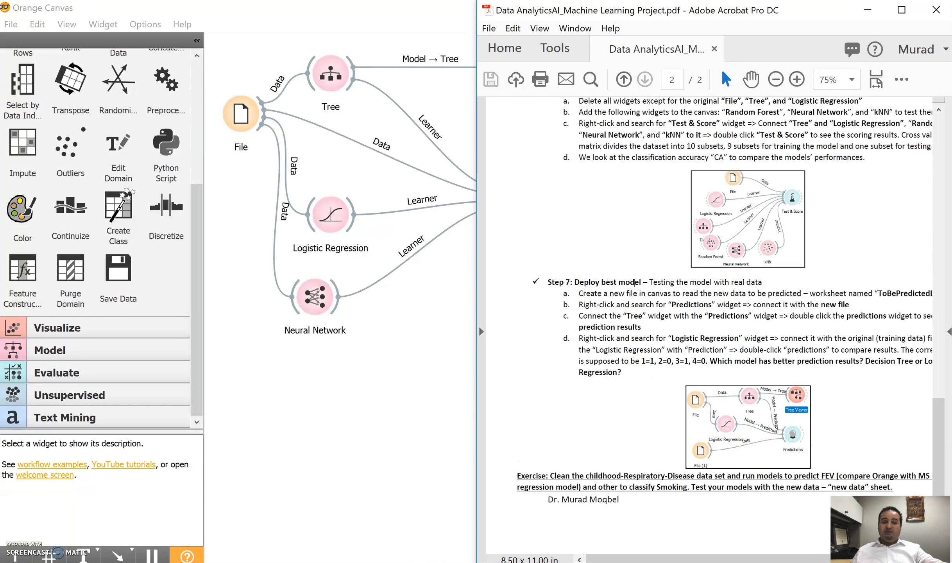
key("alt+Tab")
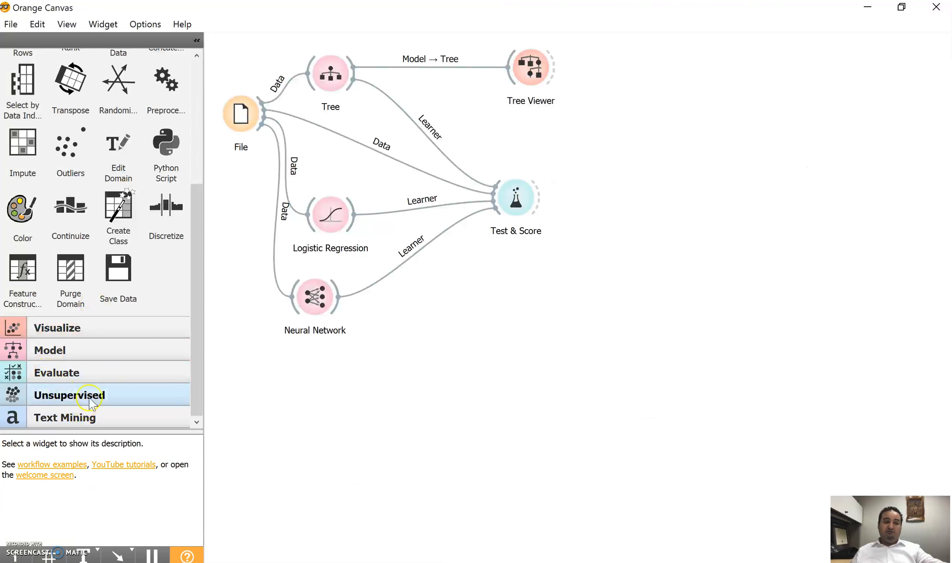
left_click(67, 381)
left_click_drag(70, 160, 516, 333)
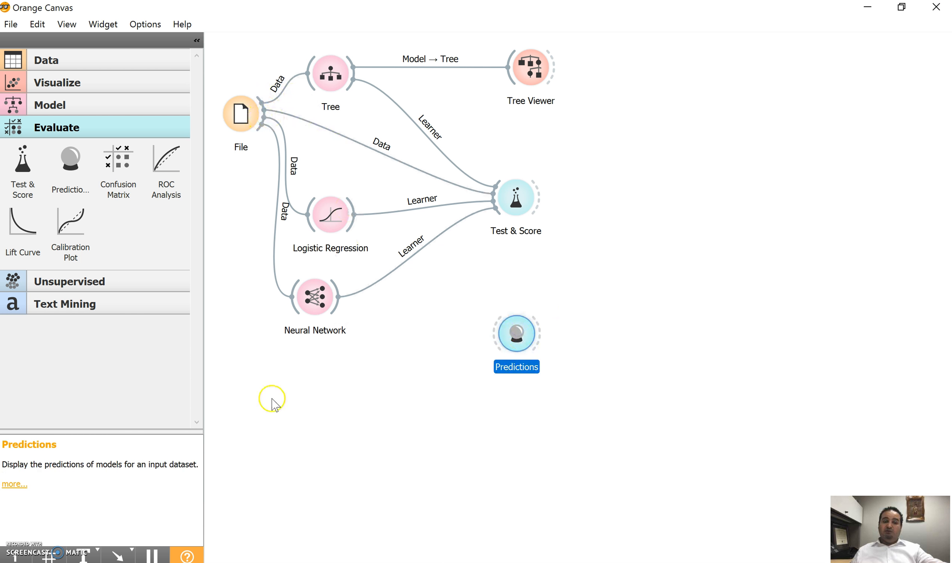
Add a second File widget below Neural Network and set its sheet to ToBePredictedData.
left_click(271, 402)
right_click(272, 403)
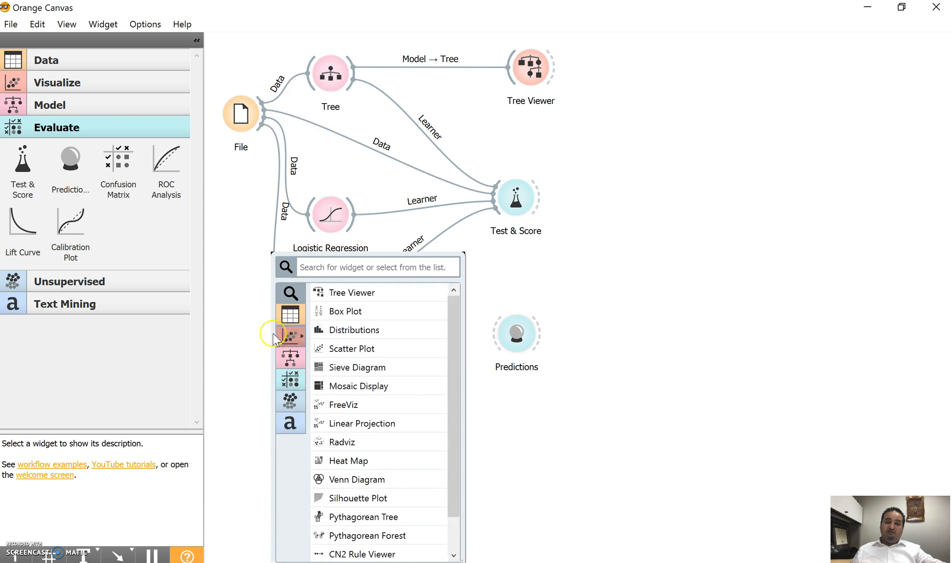
left_click(51, 58)
left_click_drag(30, 119, 305, 424)
double_click(305, 424)
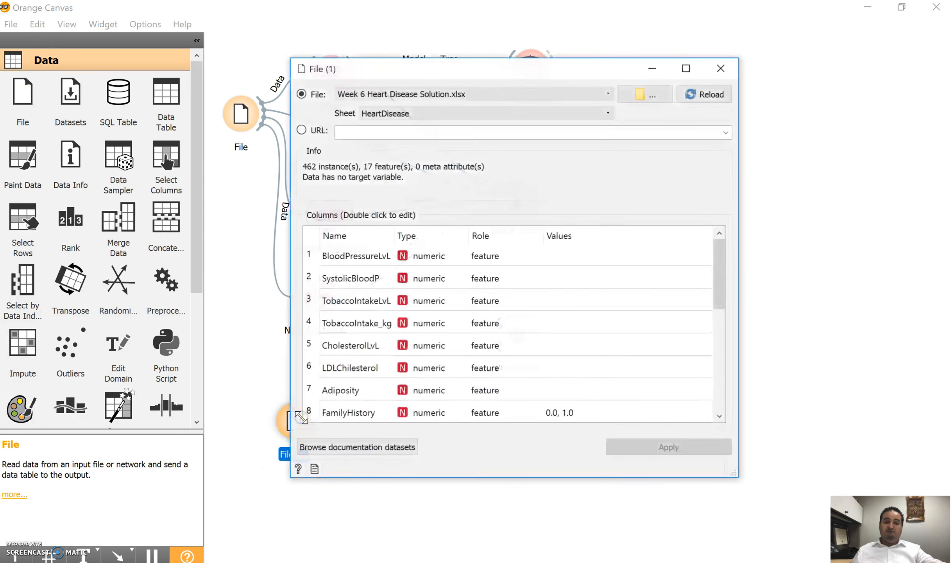
left_click(411, 114)
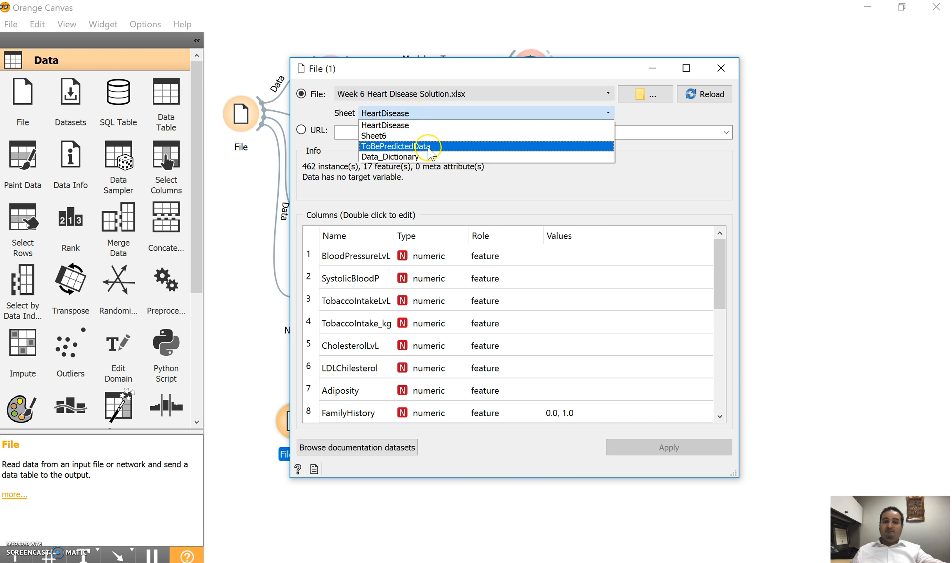
left_click(391, 147)
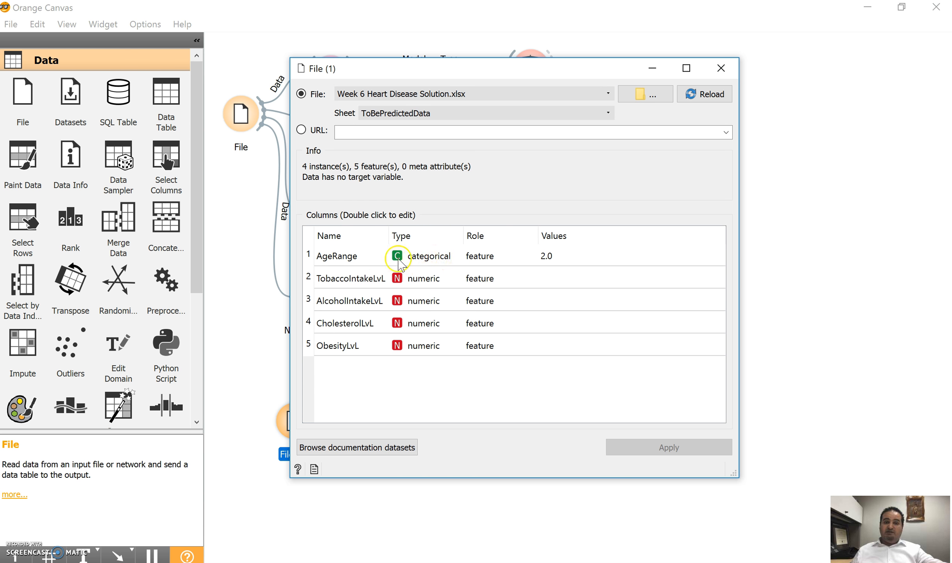
Change the AgeRange column's type to numeric in the new File widget and apply the change.
double_click(450, 256)
left_click(449, 256)
left_click(447, 285)
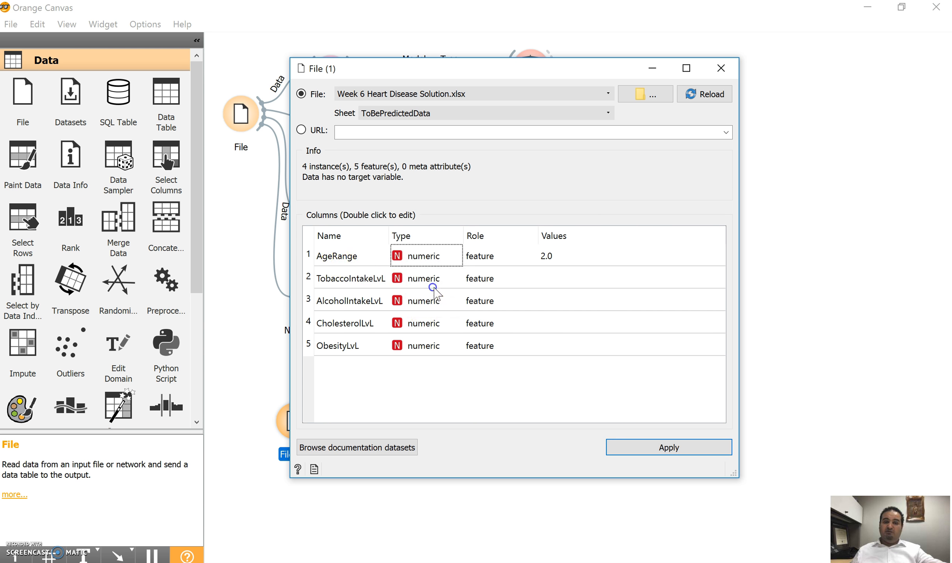
left_click(659, 454)
left_click(660, 449)
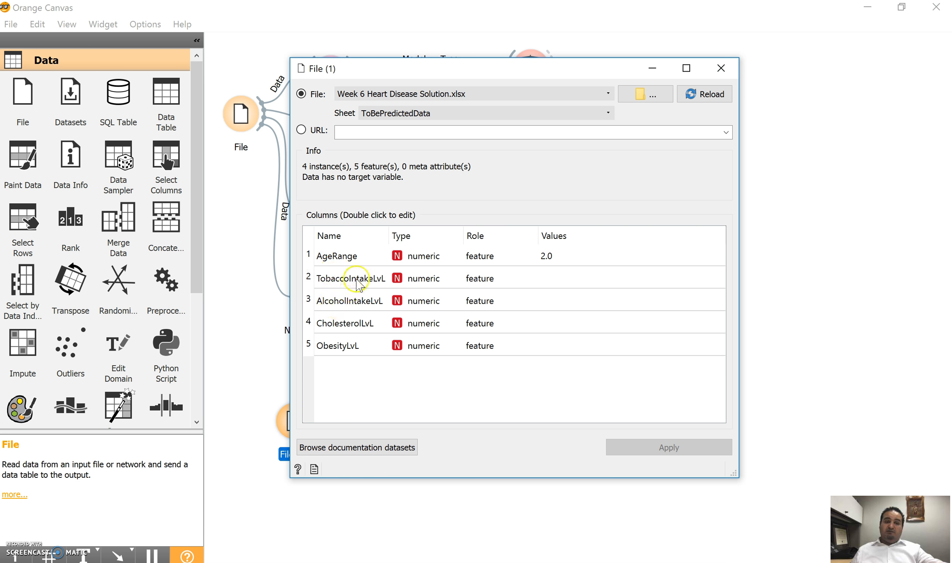
left_click(723, 67)
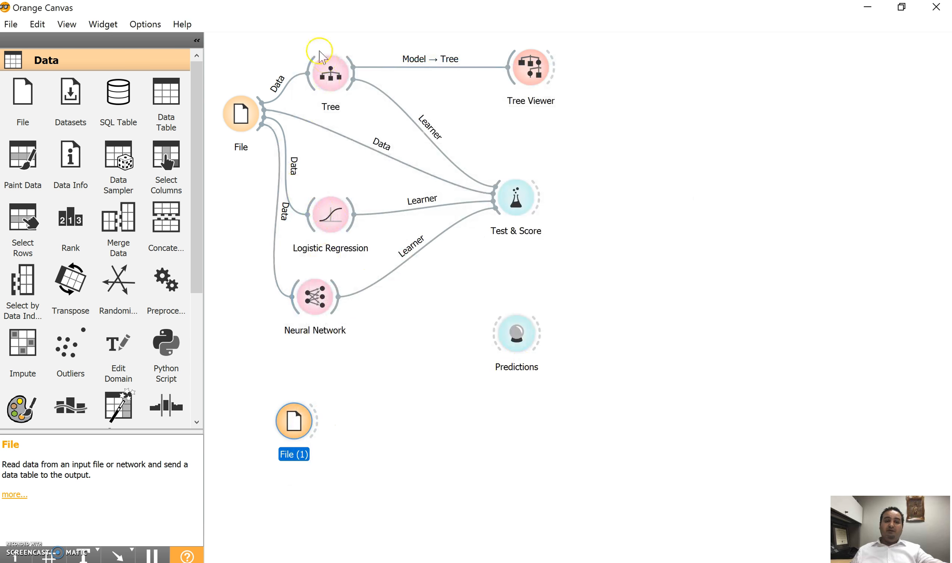
Link the new data file and the Neural Network, Logistic Regression and Tree models to the Predictions widget.
left_click_drag(321, 426, 495, 335)
left_click_drag(343, 307, 505, 330)
left_click_drag(349, 223, 502, 333)
left_click_drag(352, 80, 500, 341)
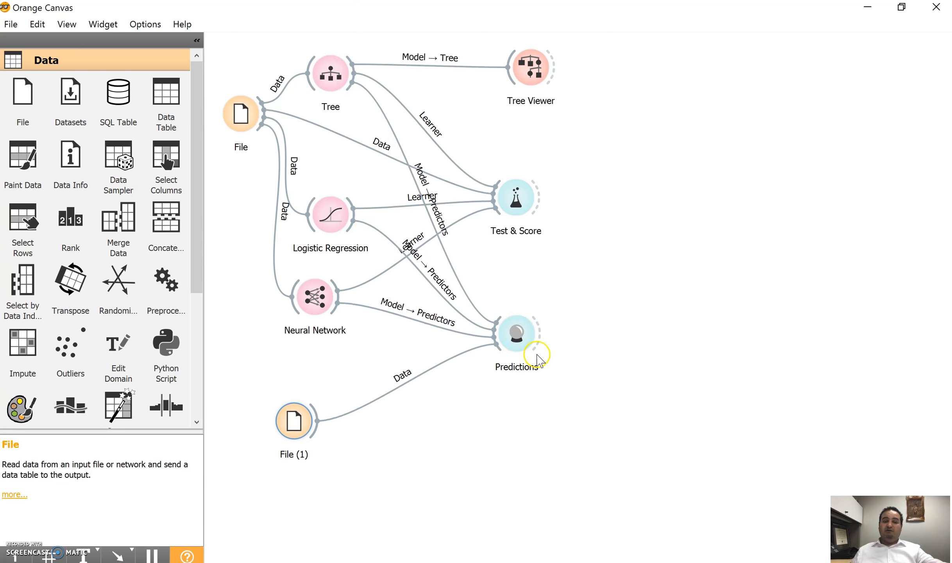
Open the Predictions results and compare the predicted classes and probabilities of the Neural Network, Logistic Regression and Tree models.
left_click(509, 320)
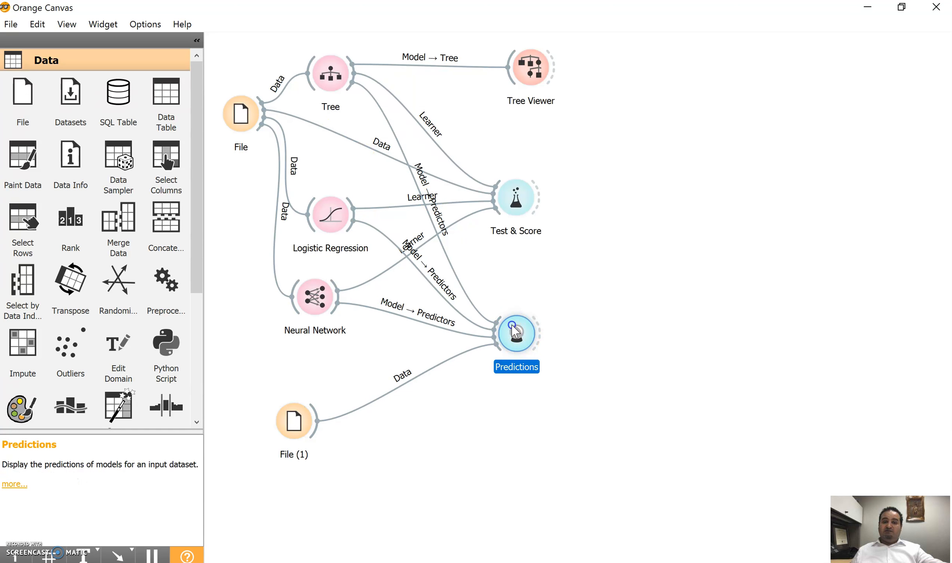
double_click(514, 330)
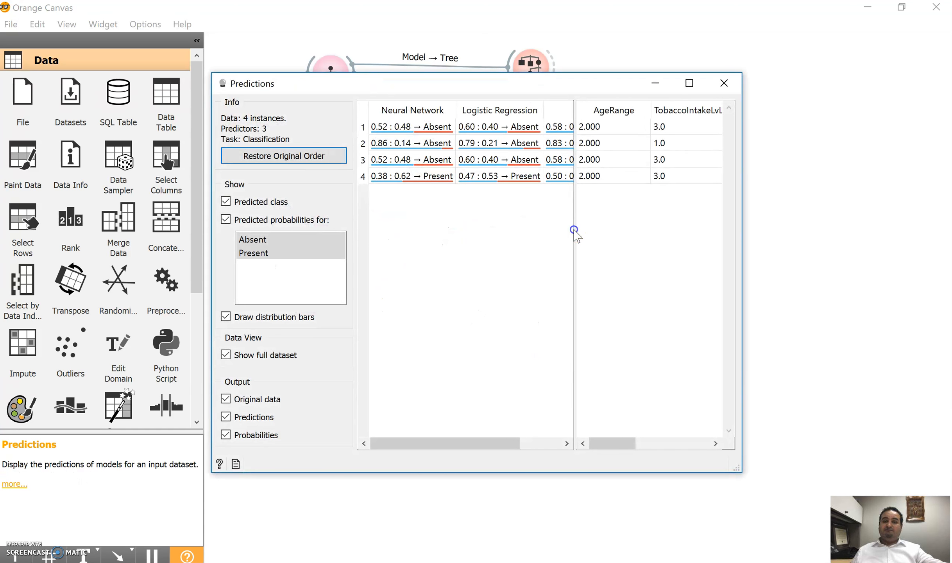
left_click_drag(574, 223, 651, 230)
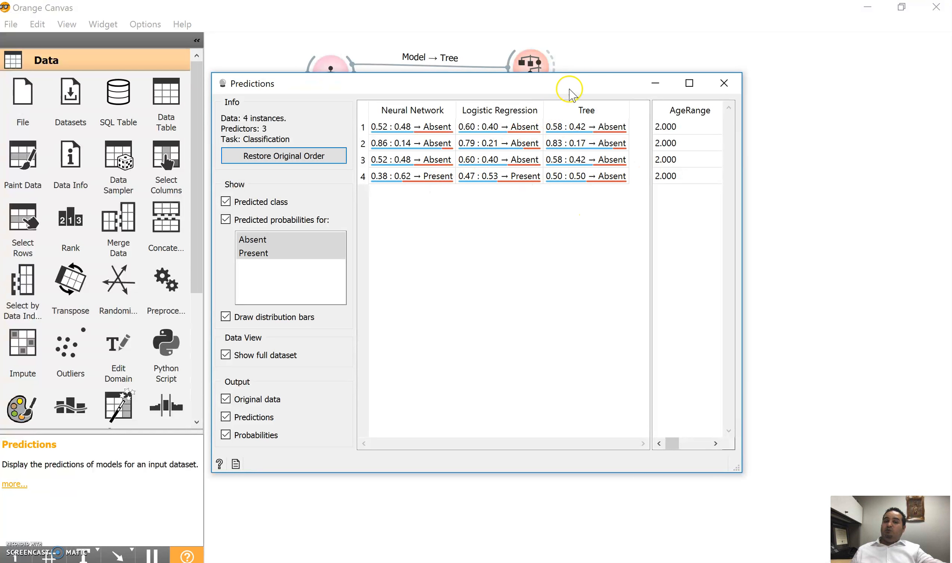
left_click_drag(575, 84, 552, 98)
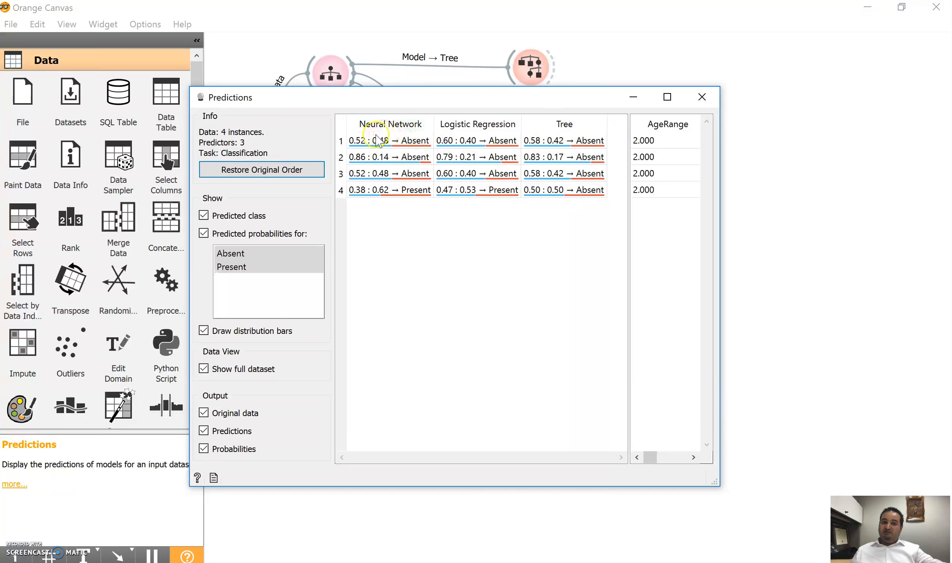
left_click_drag(408, 96, 571, 57)
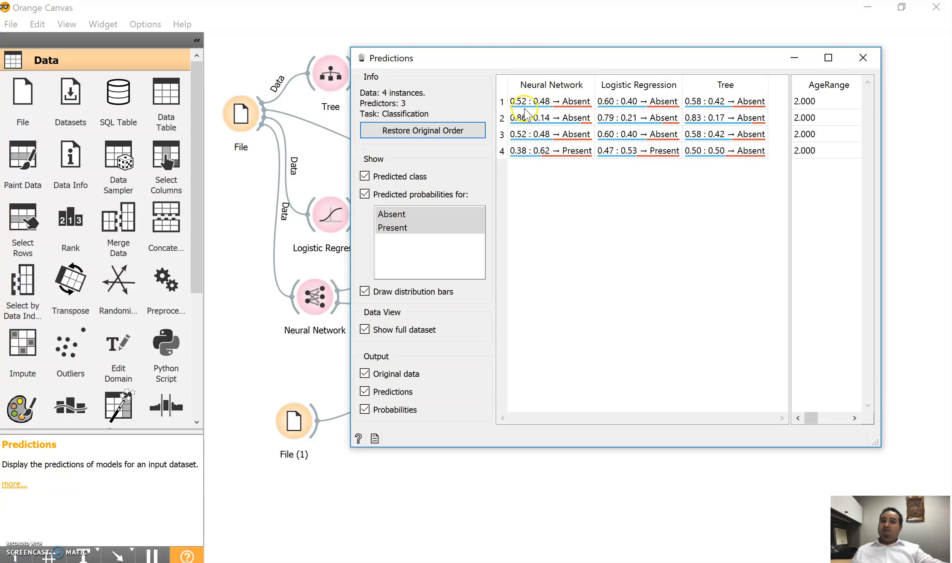
mouse_move(595, 85)
left_mouse_down()
mouse_move(610, 90)
mouse_move(606, 99)
left_mouse_up()
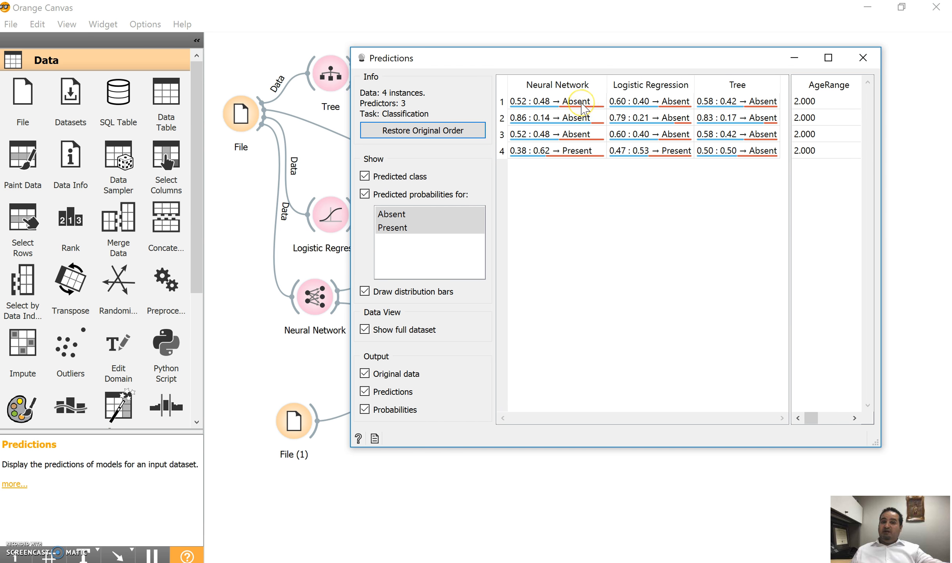
mouse_move(581, 103)
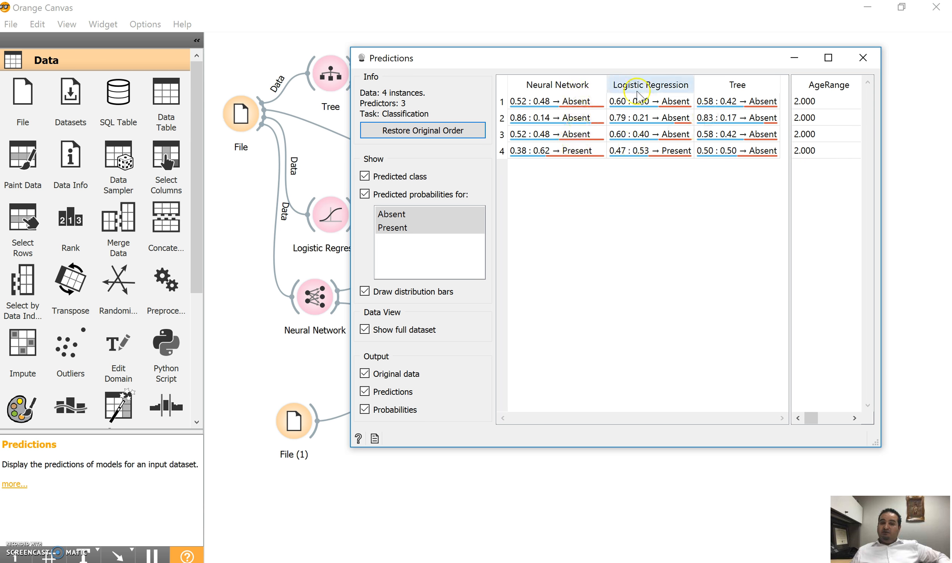
left_click(863, 58)
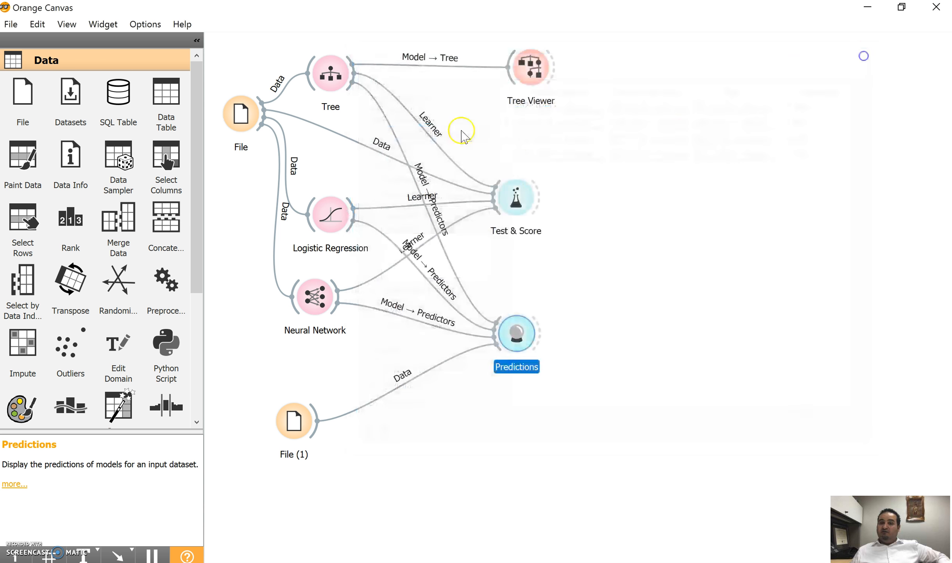
left_click(495, 164)
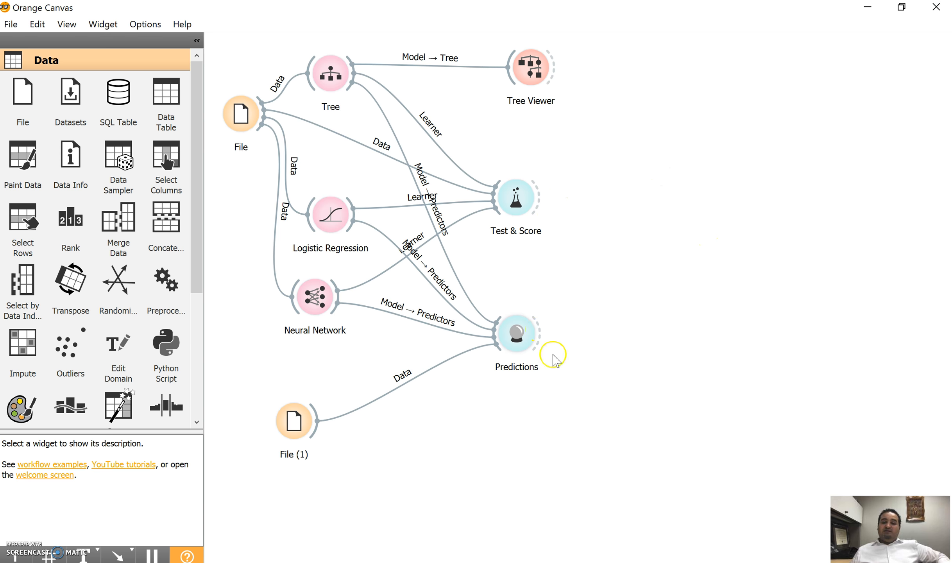